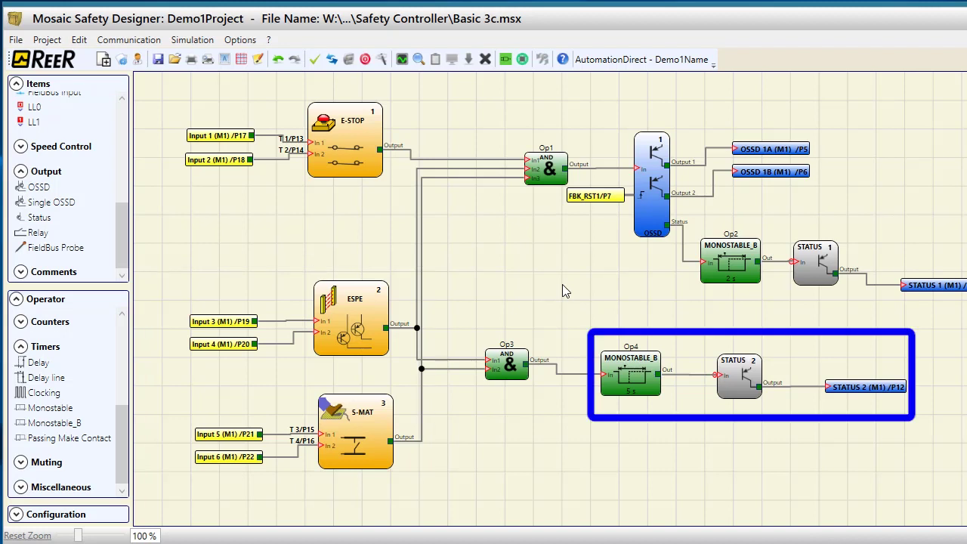
- Run validation on the Basic 3c safety schematic and confirm it reports OK
left_click(314, 59)
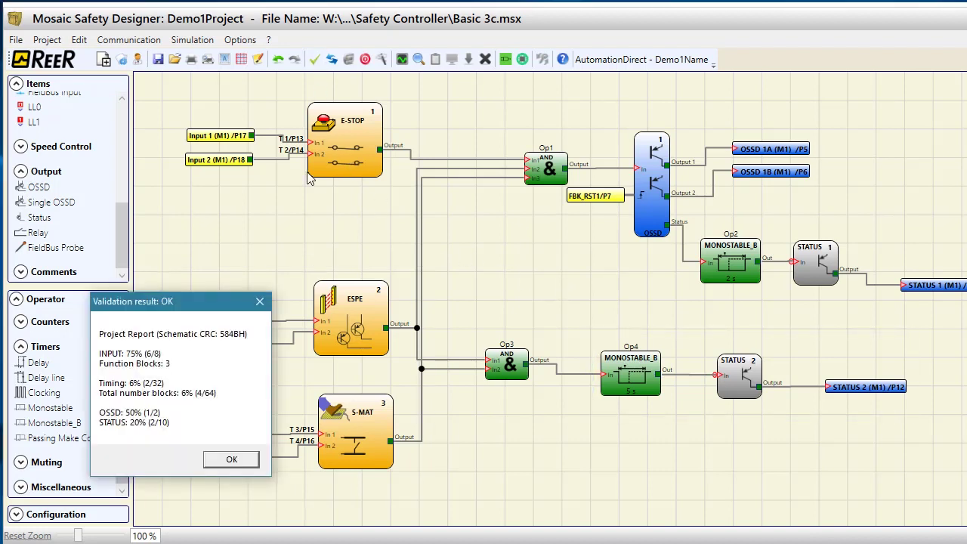
- Start schematic simulation, activate E-STOP, ESPE and S-MAT, then apply FBK_RST1 to switch OSSDs on
left_click(260, 301)
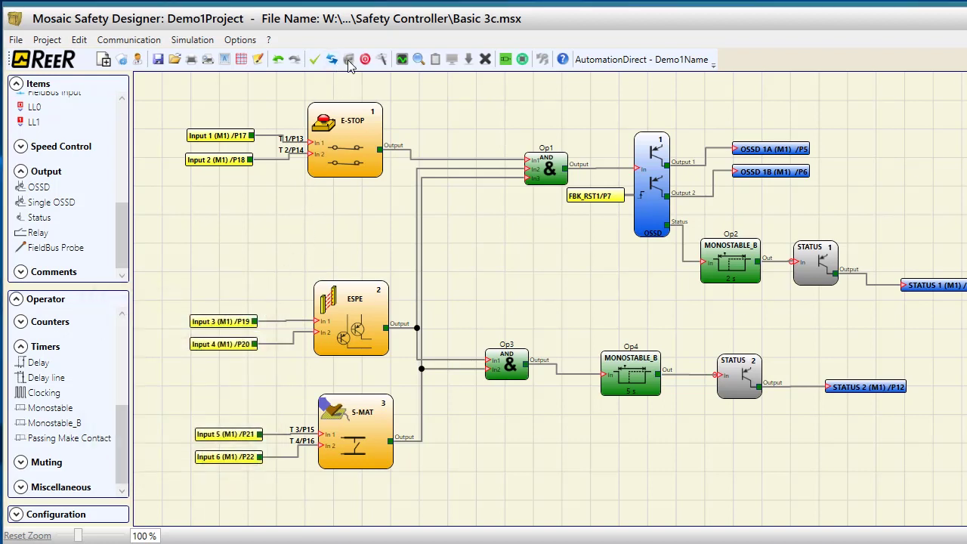
left_click(507, 63)
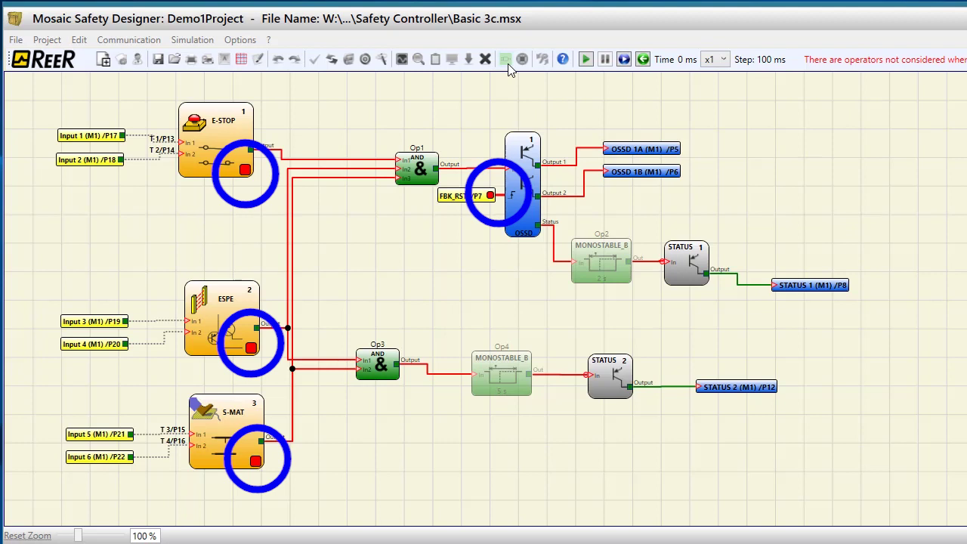
left_click(247, 172)
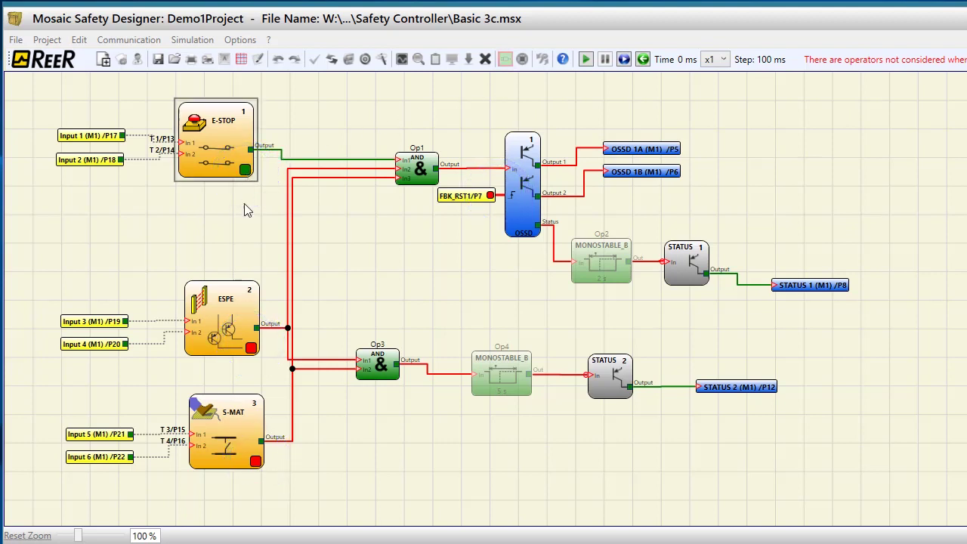
left_click(251, 350)
left_click(255, 461)
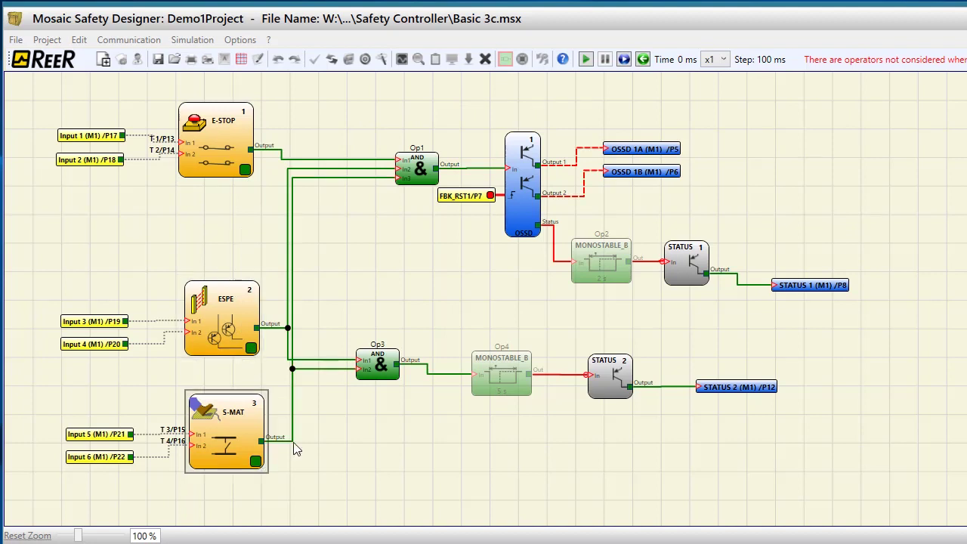
left_click(491, 196)
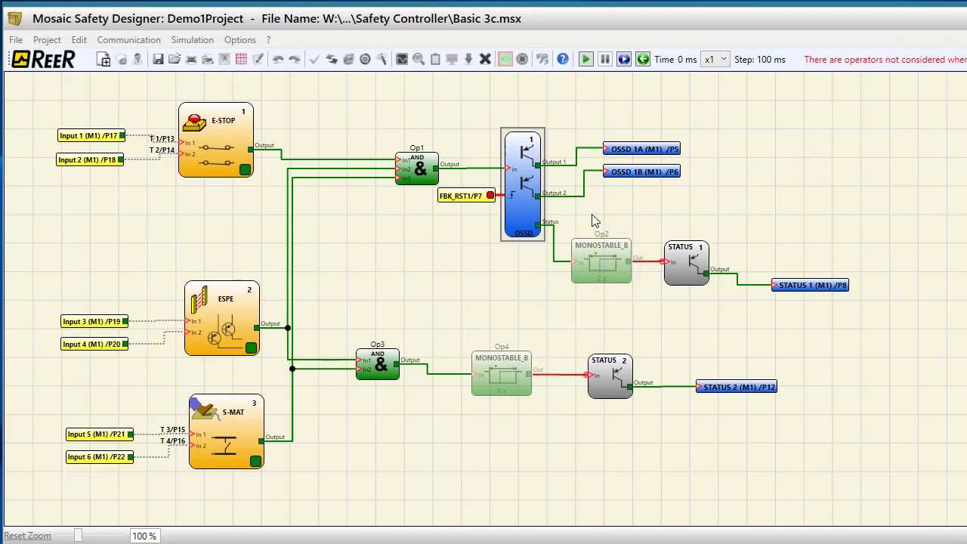
- Reset and play the simulation, activate all three inputs, apply FBK_RST1, then trip E-STOP
left_click(643, 59)
left_click(587, 60)
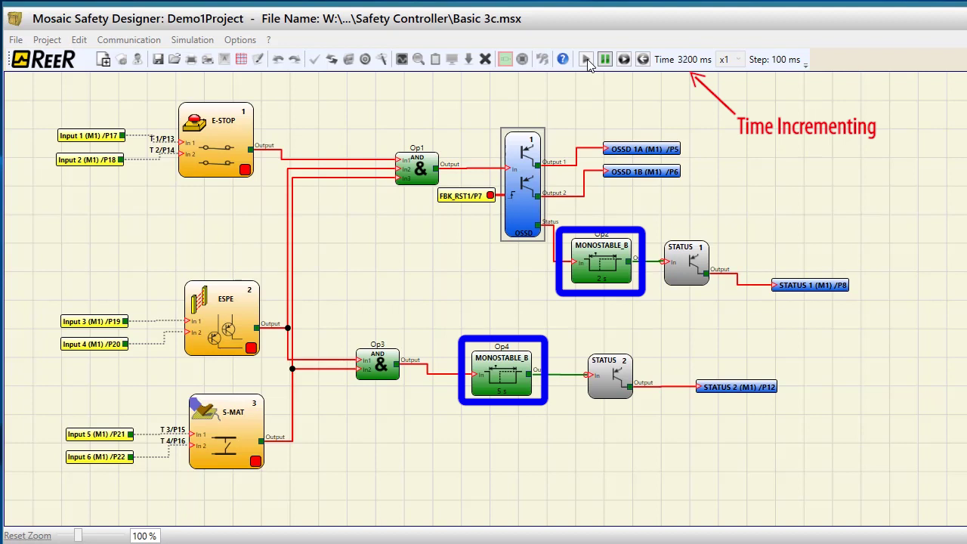
left_click(244, 169)
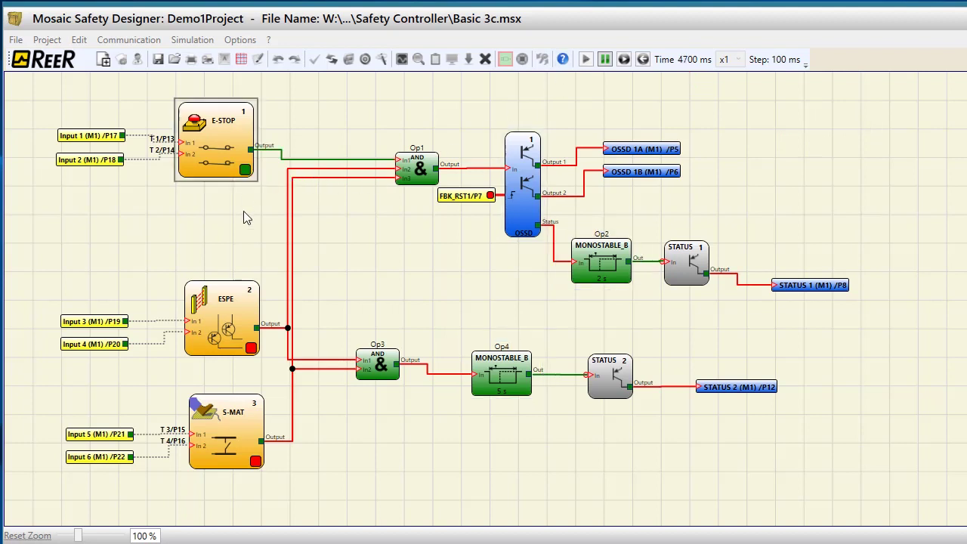
left_click(251, 348)
left_click(255, 461)
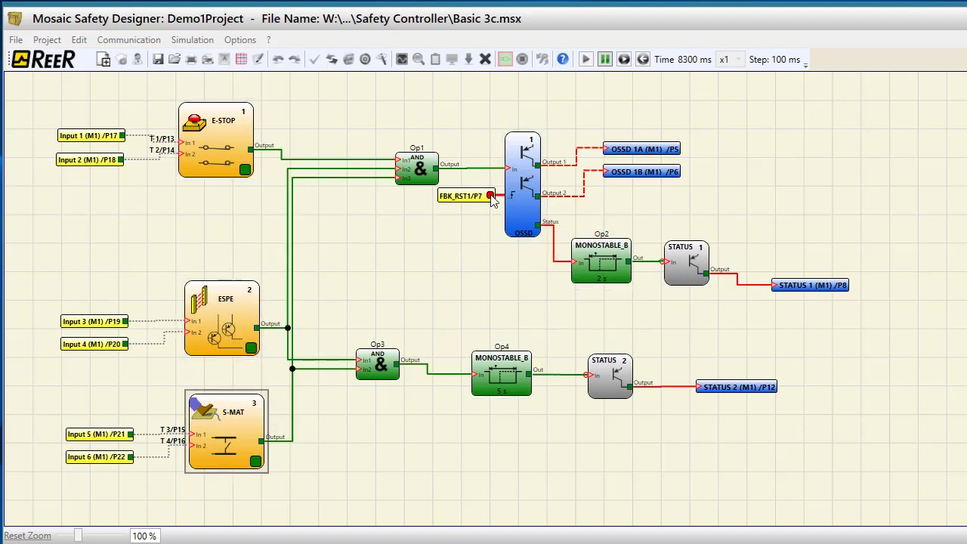
left_click(521, 204)
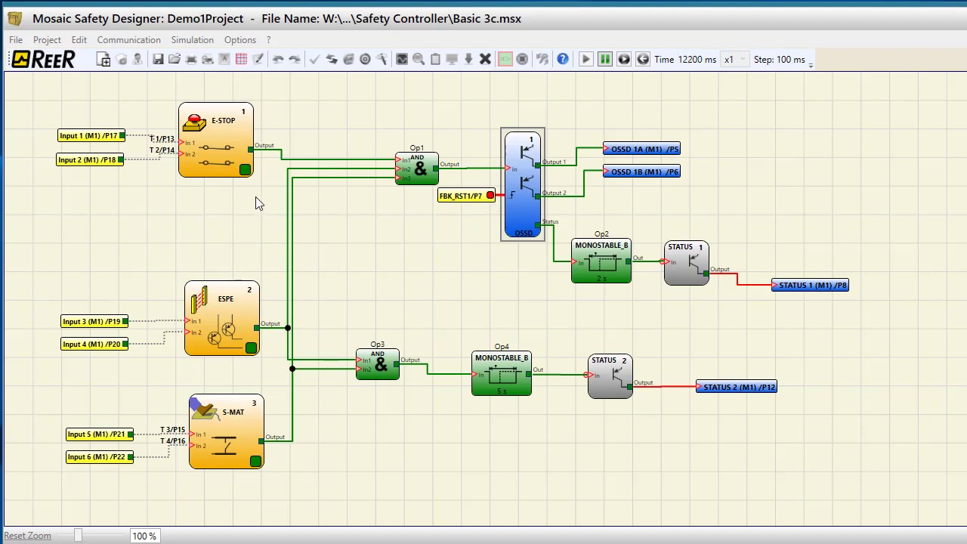
left_click(245, 170)
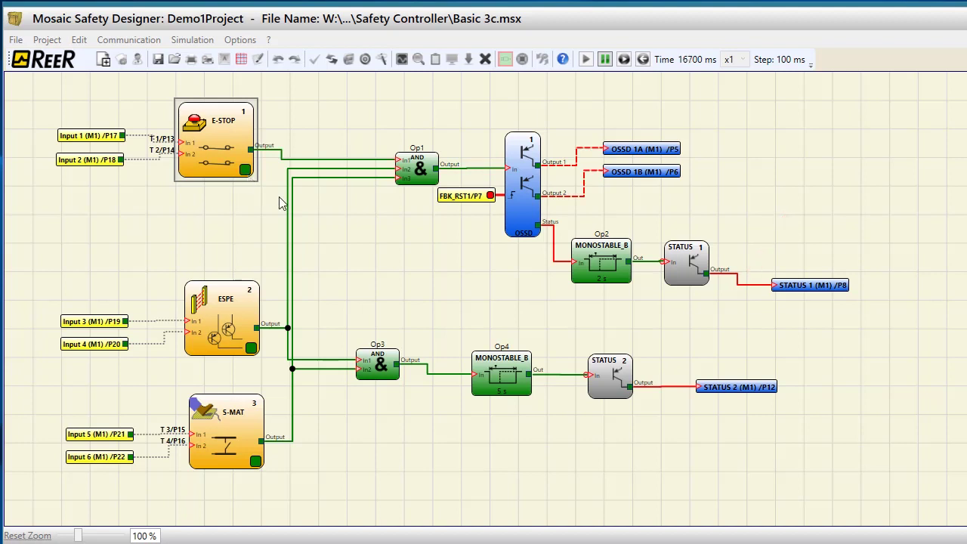
- Re-arm the OSSDs, cycle ESPE off and on, re-arm again, and pause at 38,500 ms
left_click(490, 197)
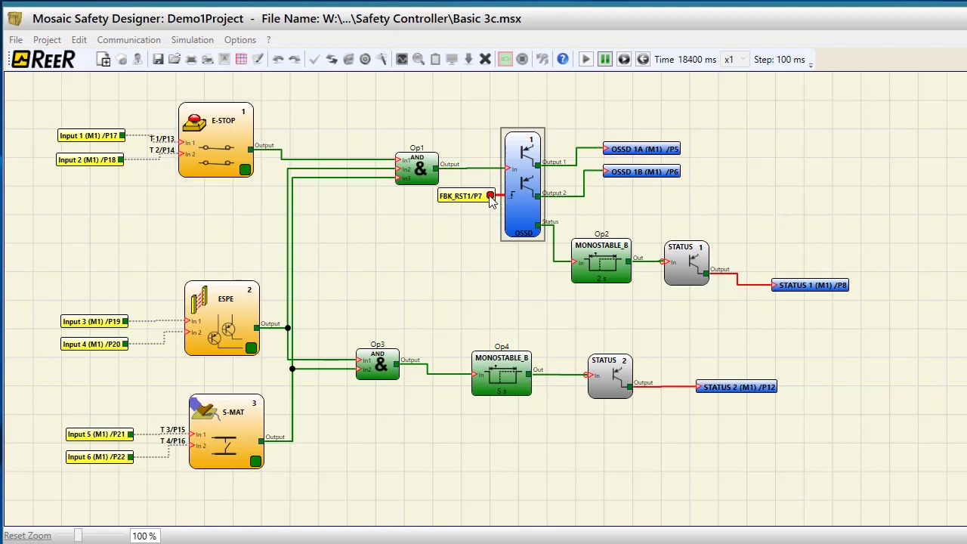
left_click(252, 350)
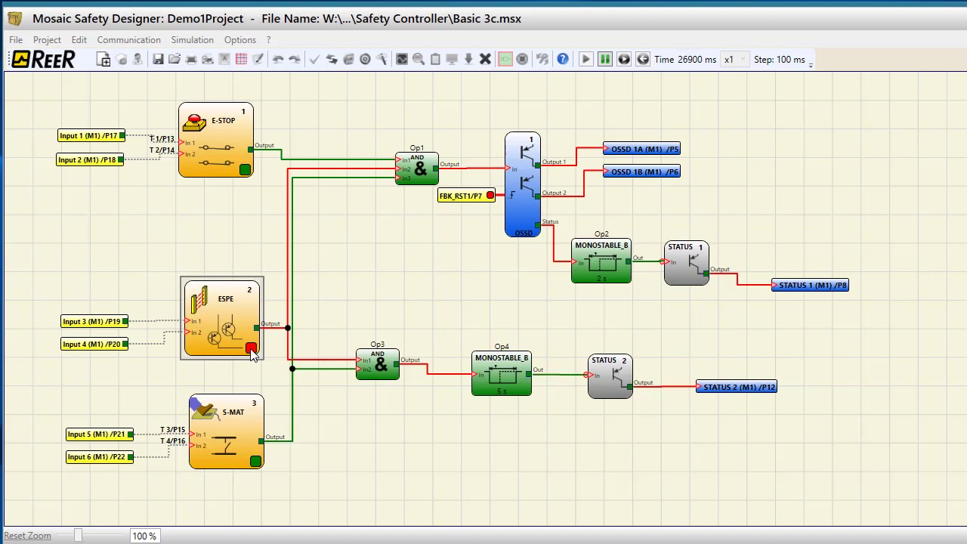
left_click(253, 357)
left_click(491, 196)
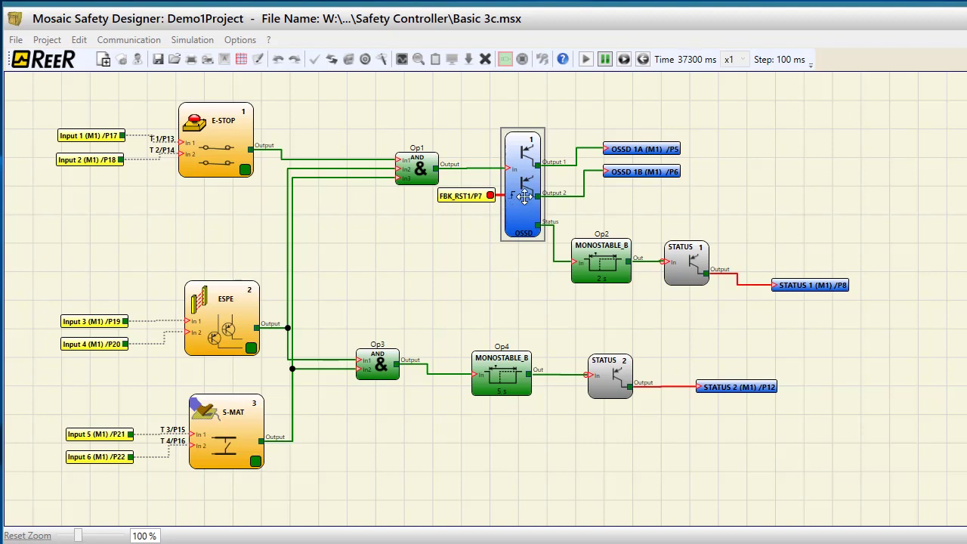
left_click(606, 61)
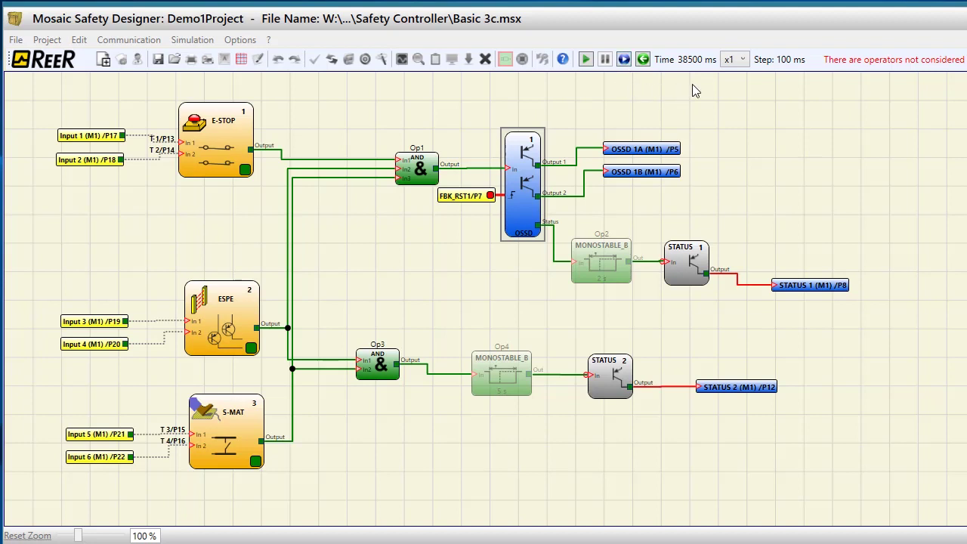
left_click(746, 64)
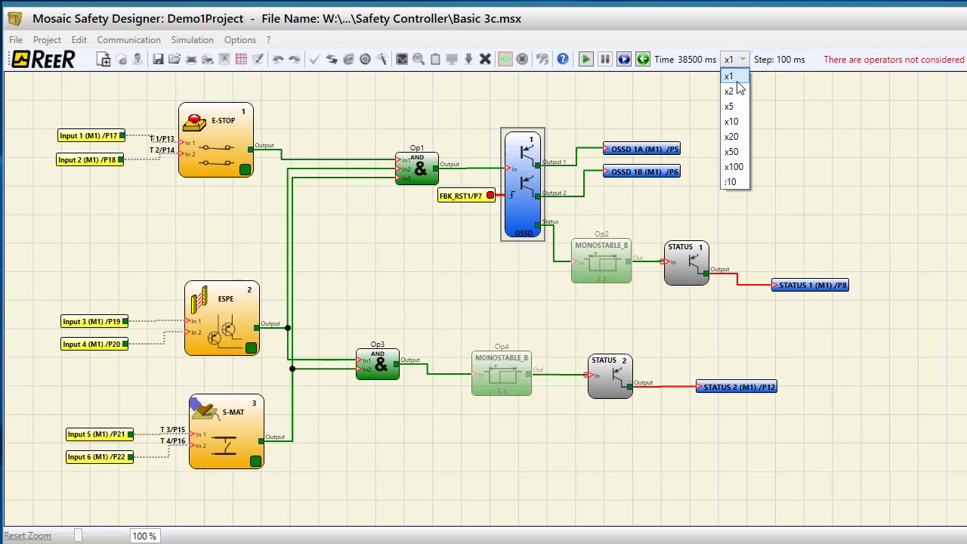
- Set x10 speed for 1000 ms steps, trip E-STOP, and single-step three times to 41,500 ms
left_click(737, 120)
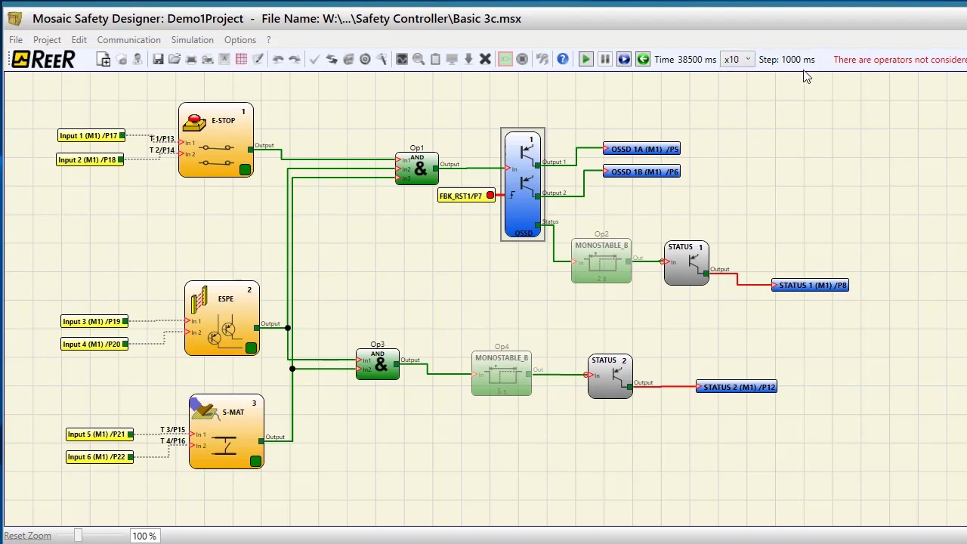
left_click(245, 170)
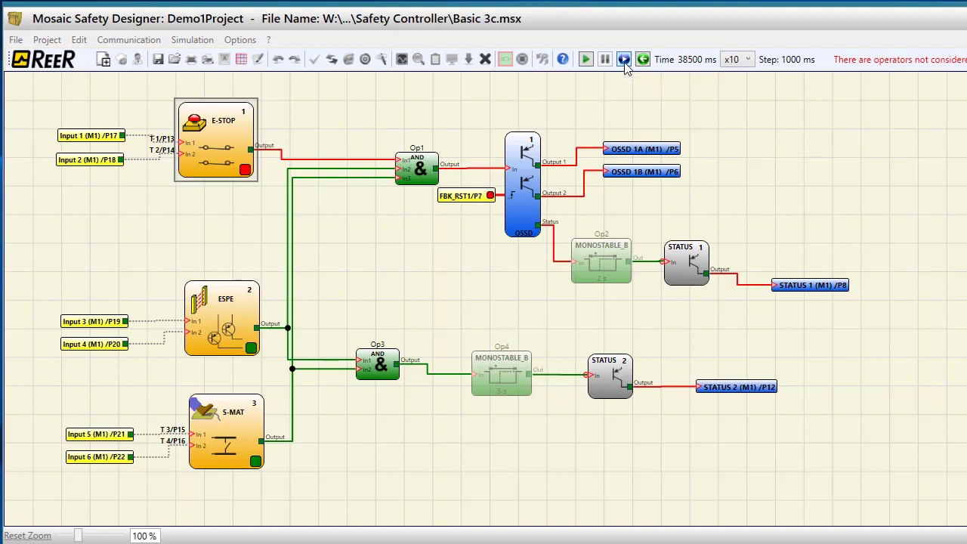
left_click(626, 64)
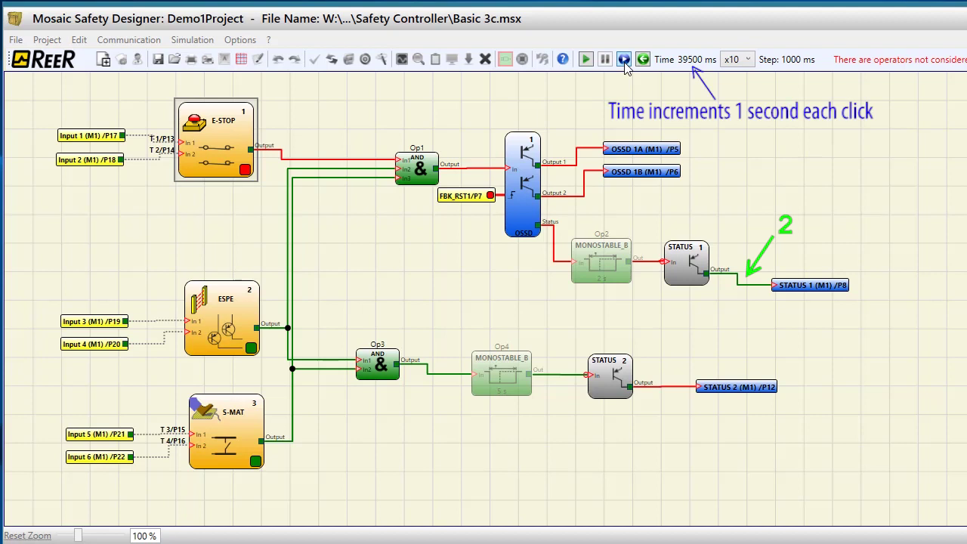
left_click(625, 64)
left_click(625, 64)
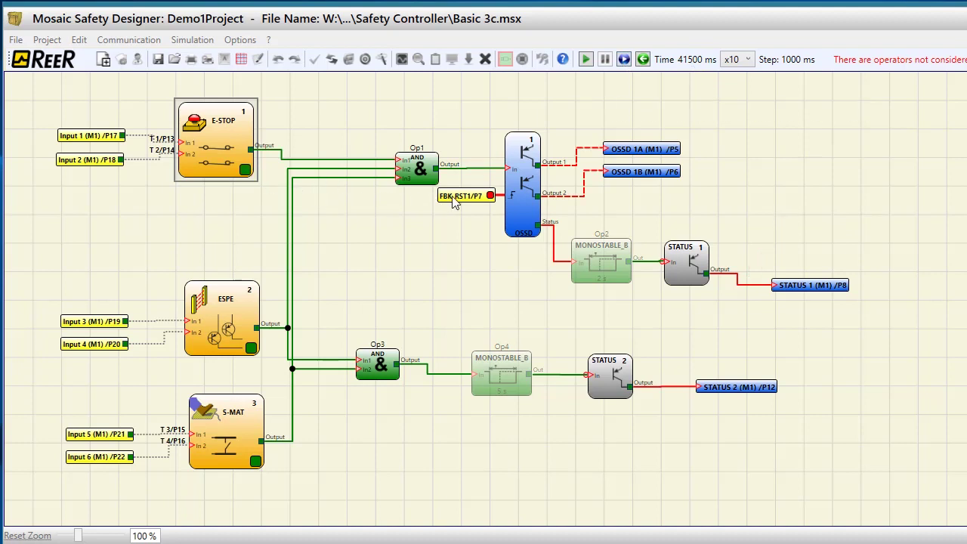
- Apply the FBK_RST1 reset, then trip the ESPE input
left_click(490, 195)
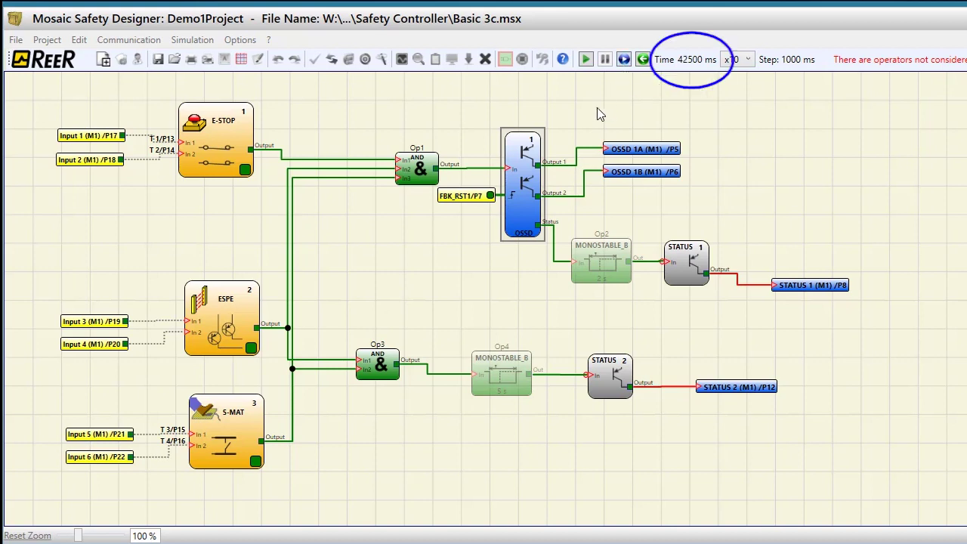
left_click(251, 348)
- Single-step the simulation six times to 48,500 ms, until both STATUS pulses end
left_click(625, 59)
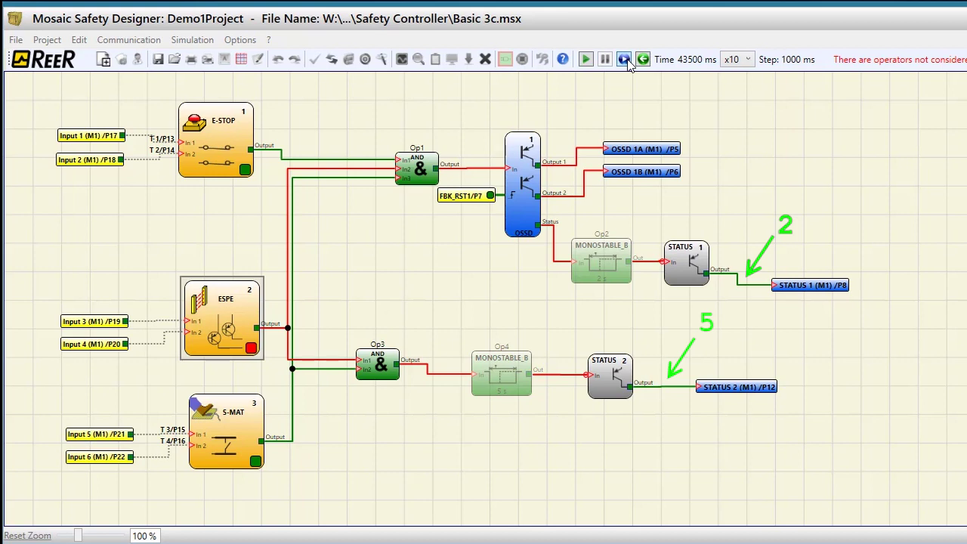
left_click(626, 61)
left_click(626, 61)
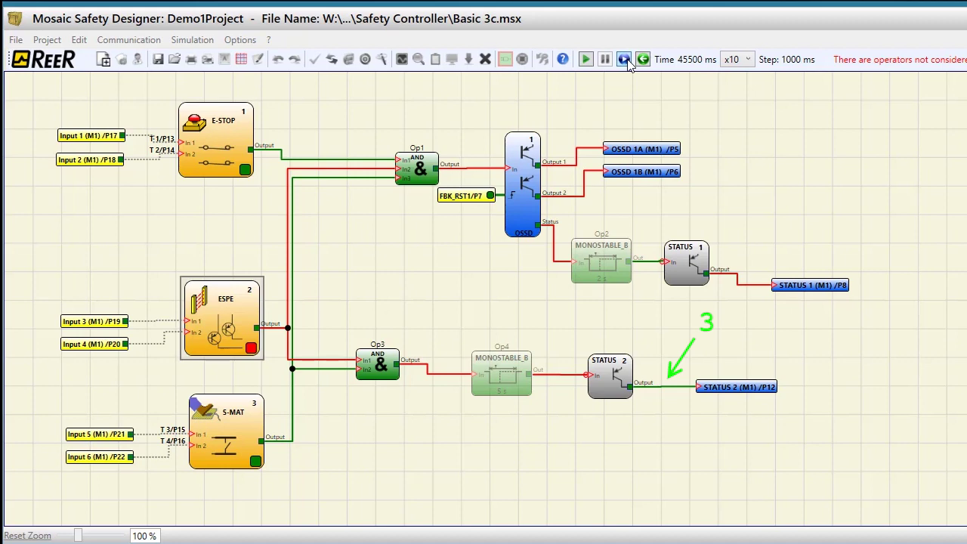
left_click(626, 61)
left_click(626, 61)
left_click(626, 60)
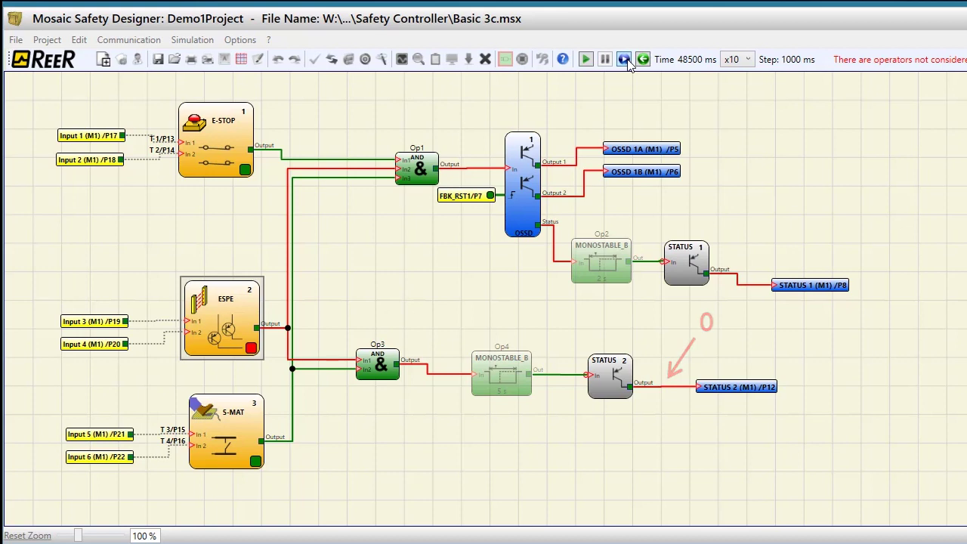